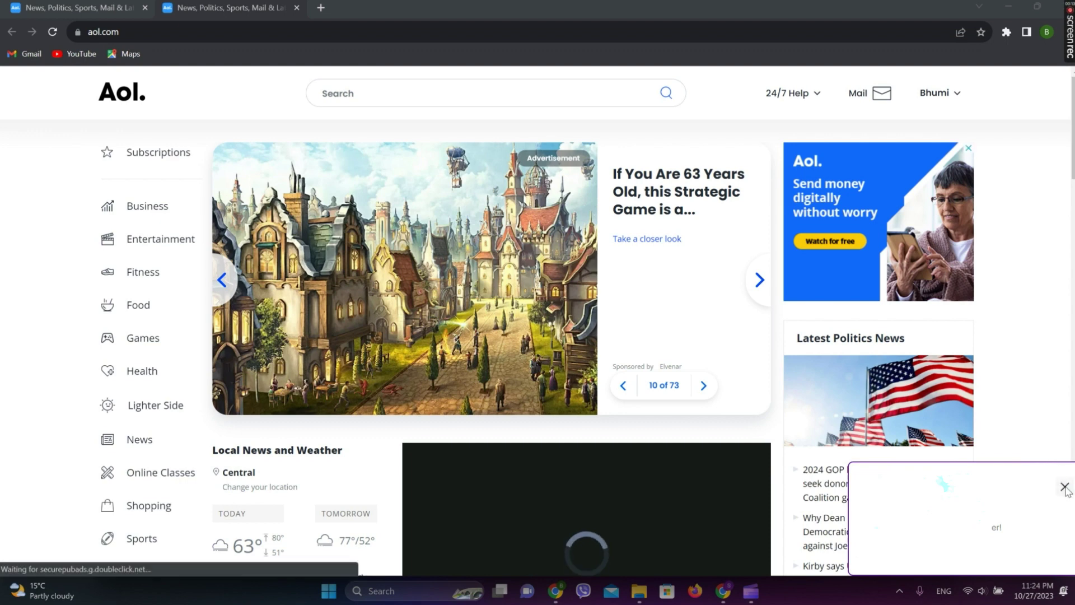
Step: Close the bottom-right popup and mark both Inbox messages with select-all
left_click(1064, 486)
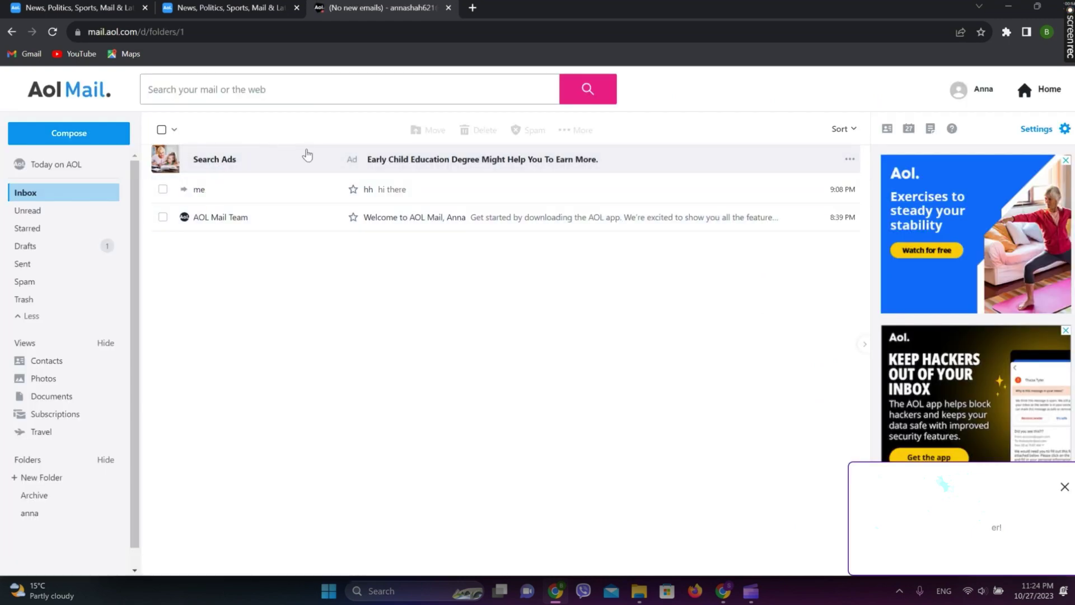
left_click(162, 130)
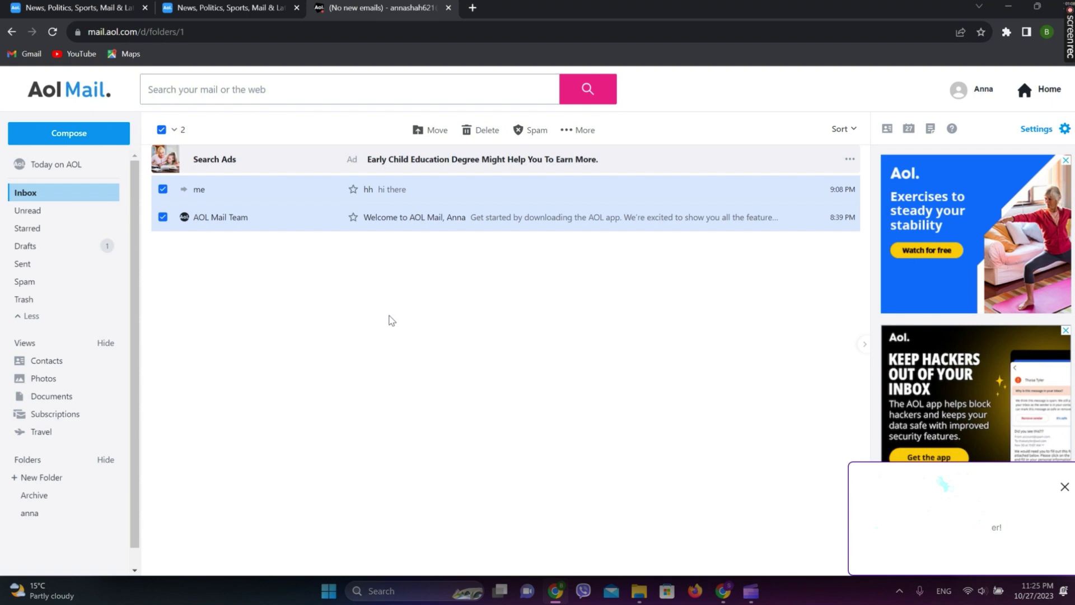
Step: Go back and search the mail for 'anna', listing seven matching messages
left_click(12, 32)
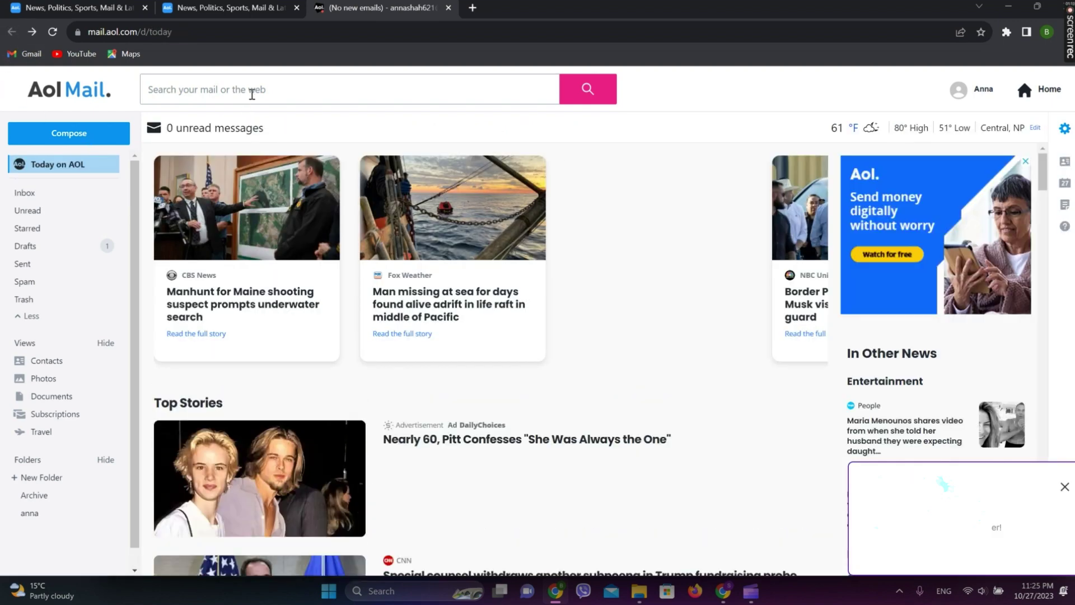
left_click(252, 96)
type("anna")
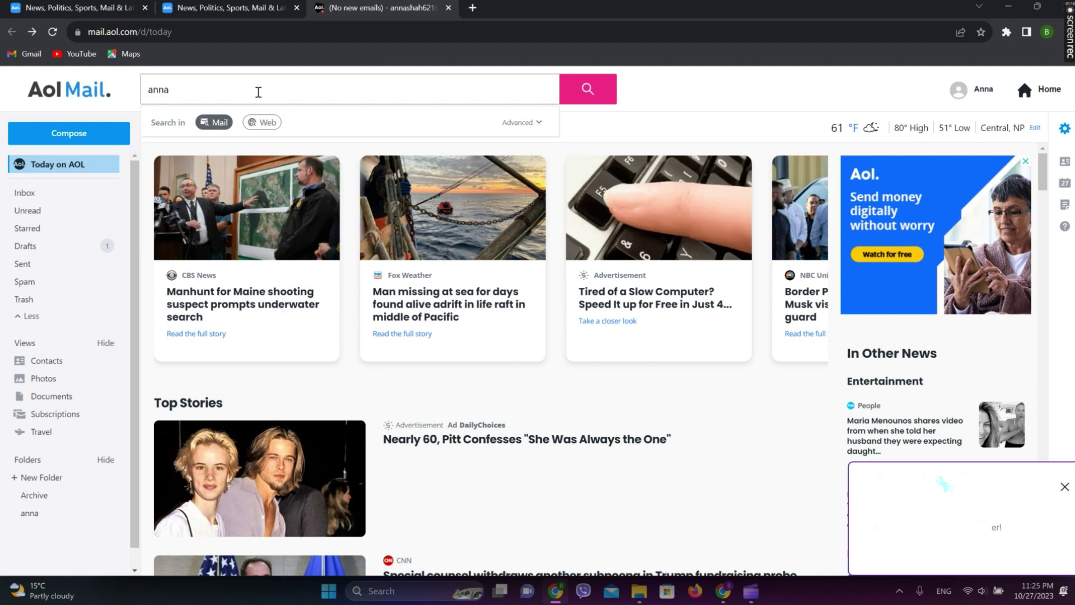
key("Return")
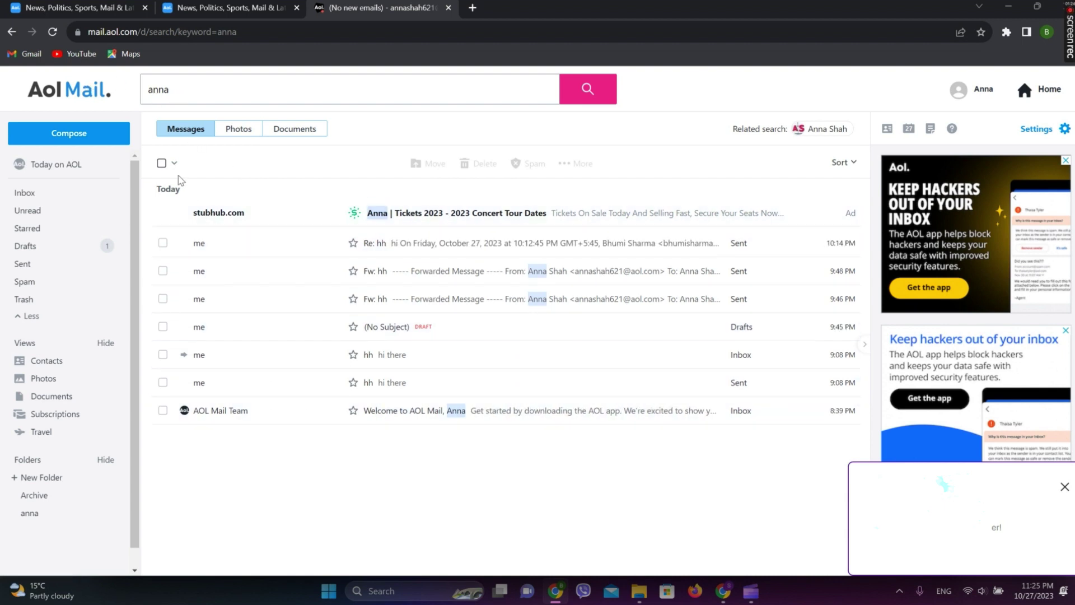
Step: Select all seven 'anna' results and delete them
left_click(163, 163)
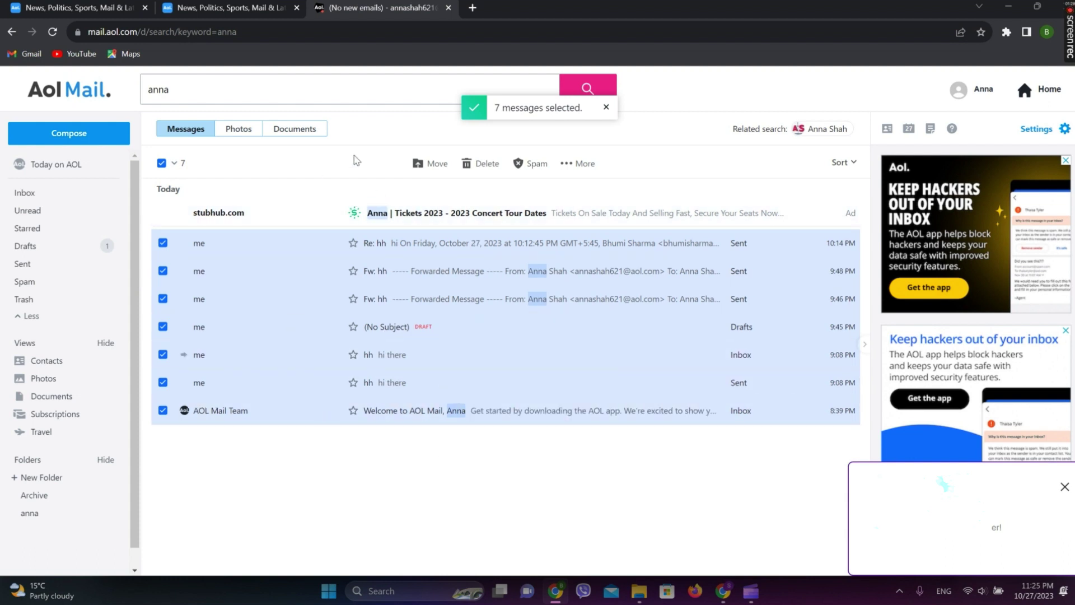
left_click(484, 171)
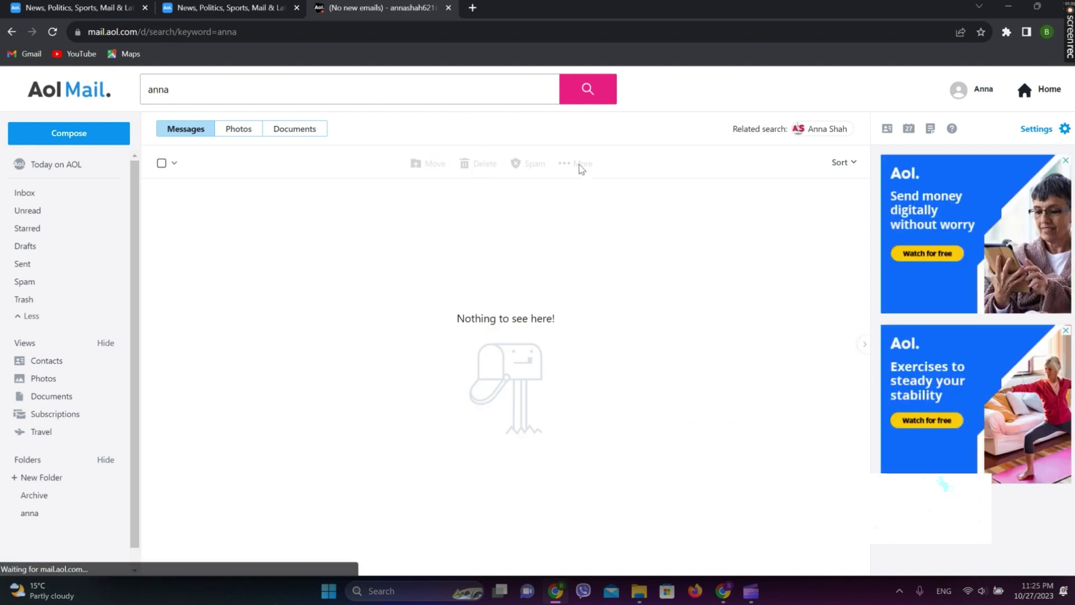